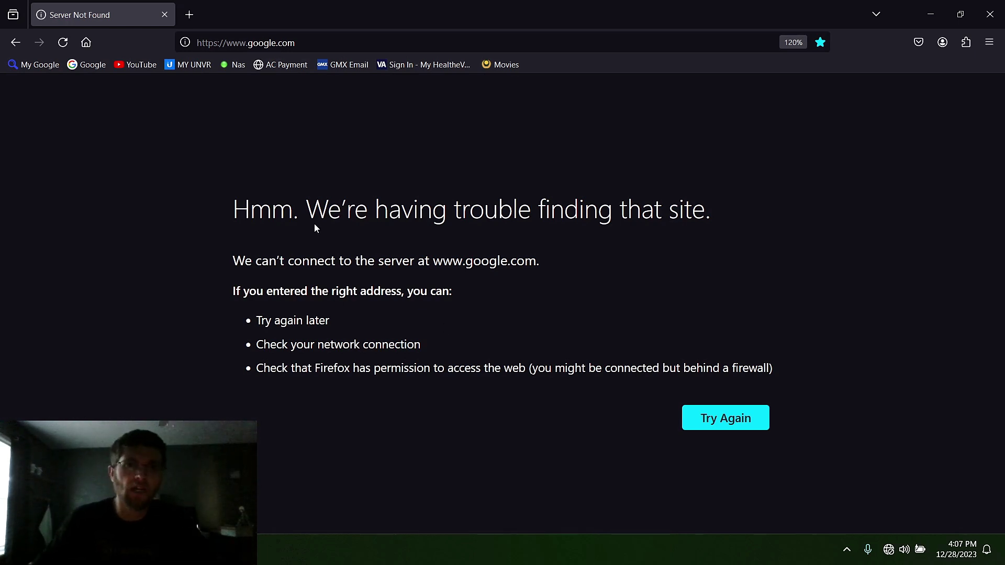
Step: Load the GL-MT3000 router's admin panel at 192.168.8.1 in Firefox
left_click(328, 37)
type("192.168")
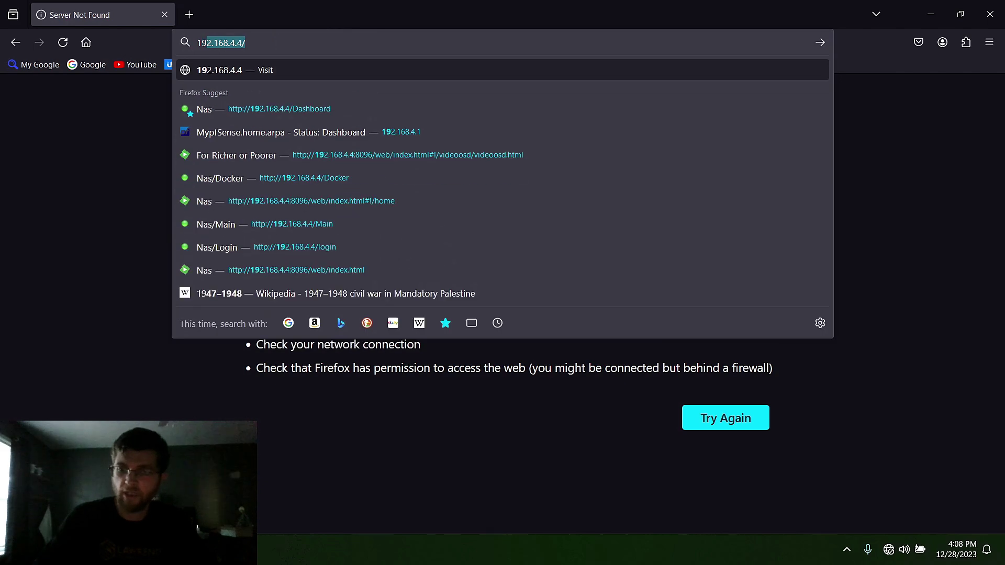
type(".")
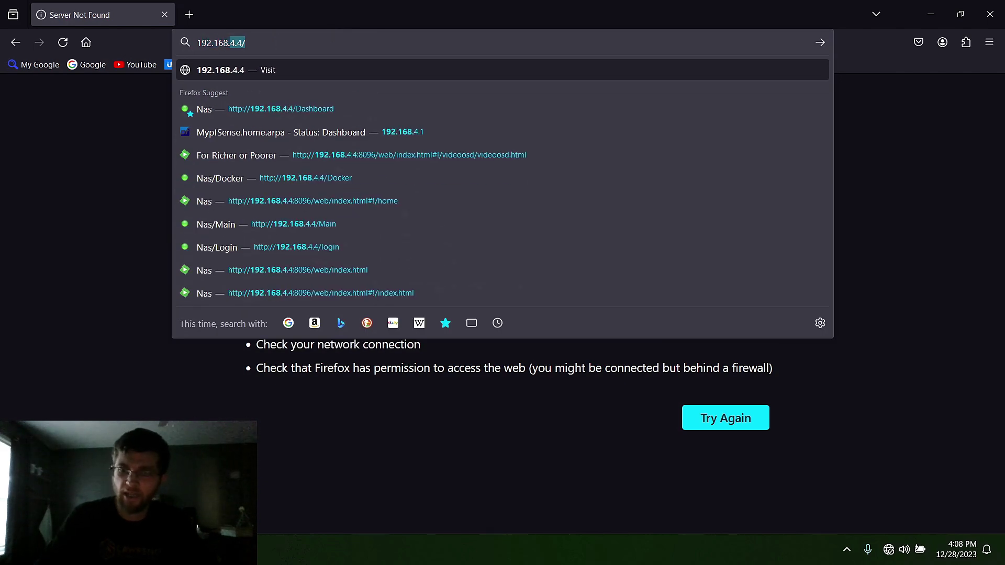
type("8.1")
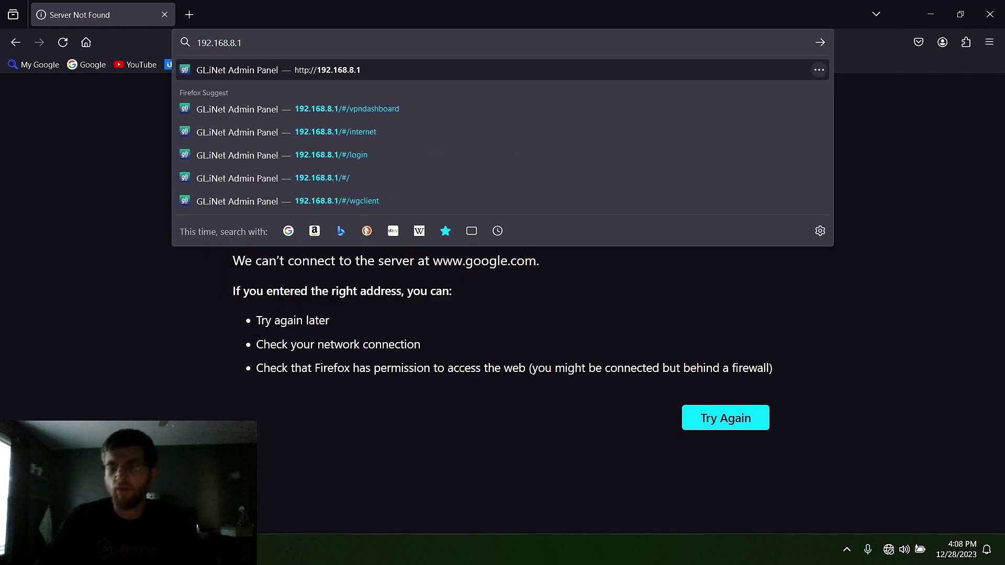
key("Return")
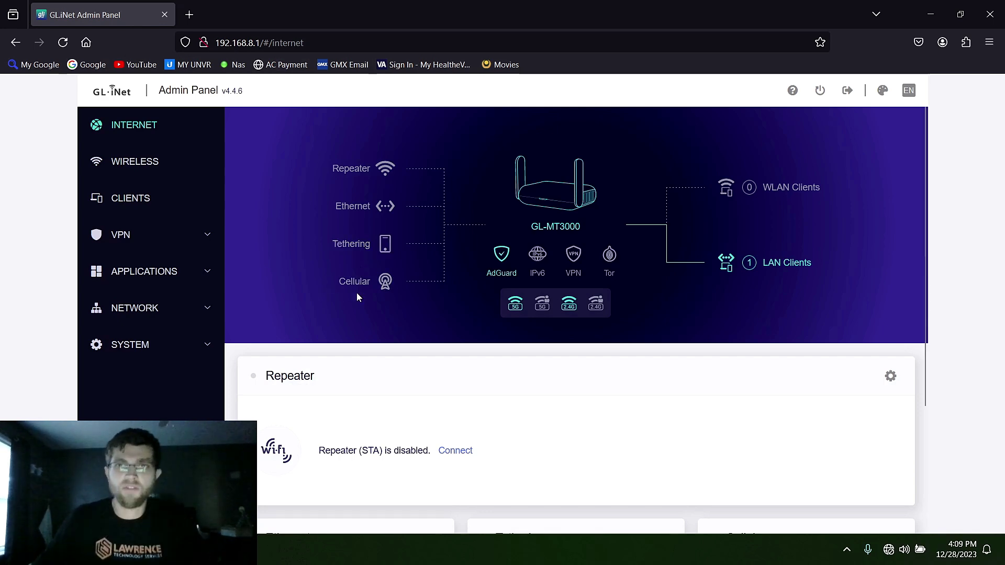
scroll(339, 274, "down", 2)
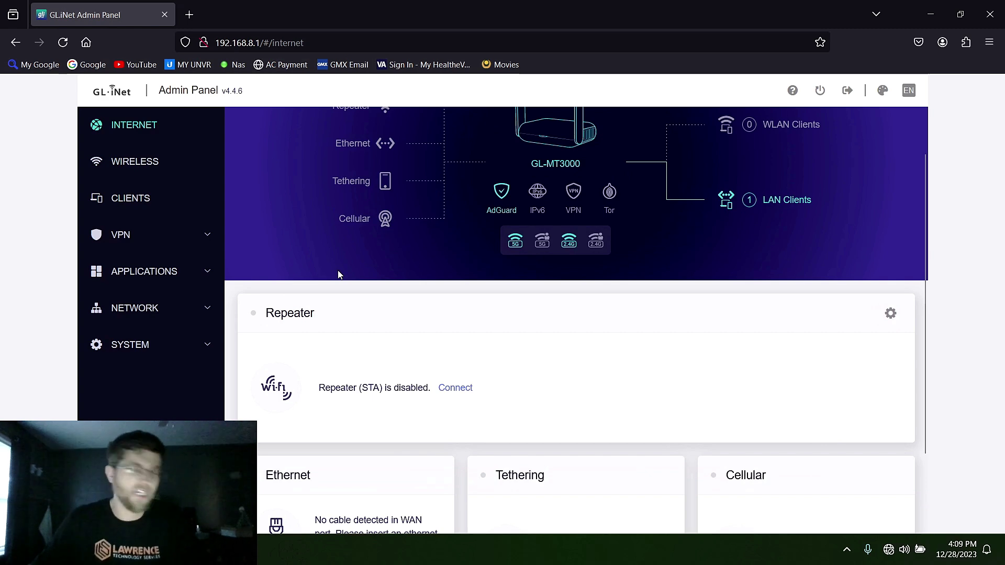
Step: Re-apply the 5GHz Wi-Fi settings (WPA2-PSK, 11a/n/ac/ax, 160 MHz) from the Wireless page
left_click(133, 164)
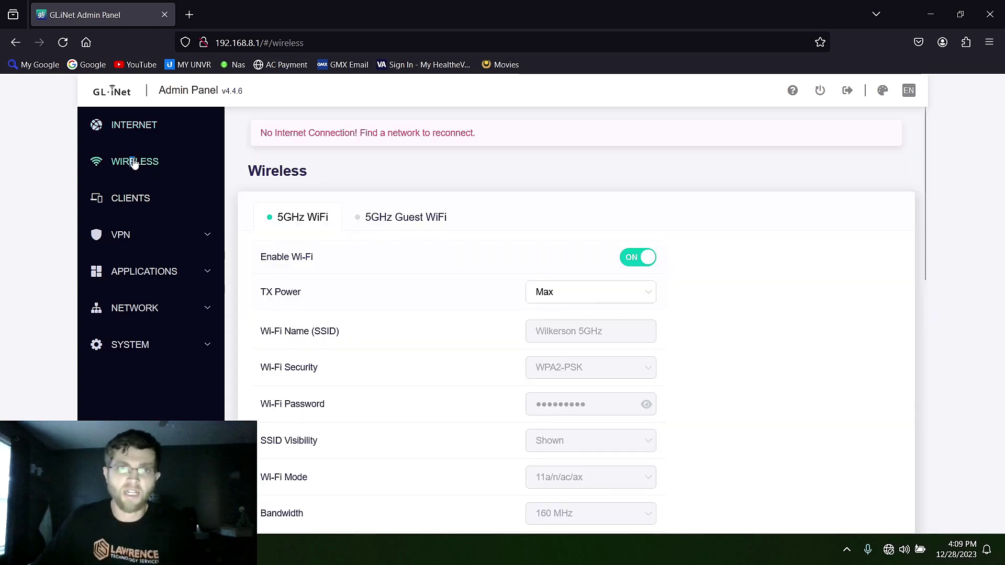
scroll(453, 256, "down", 2)
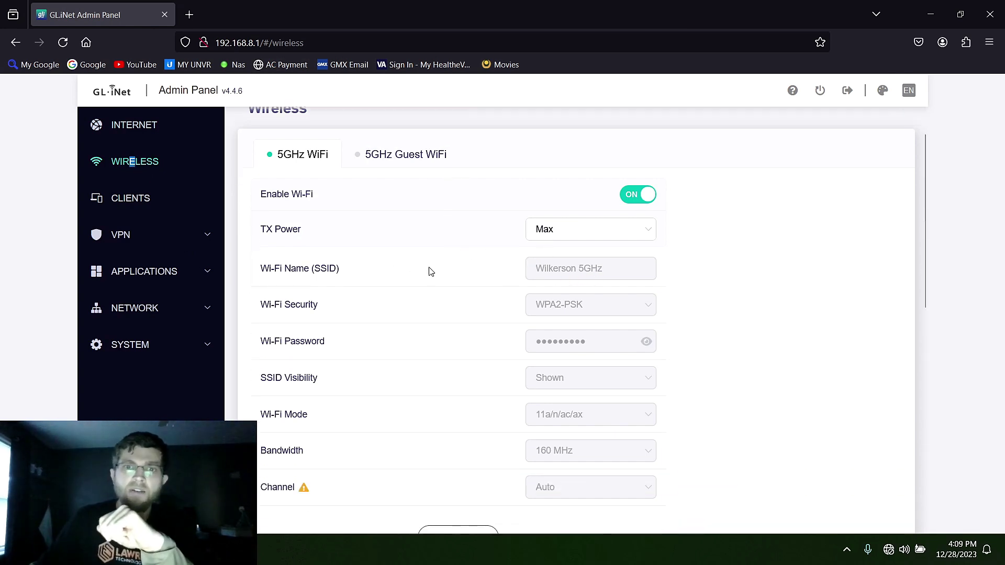
scroll(611, 275, "down", 2)
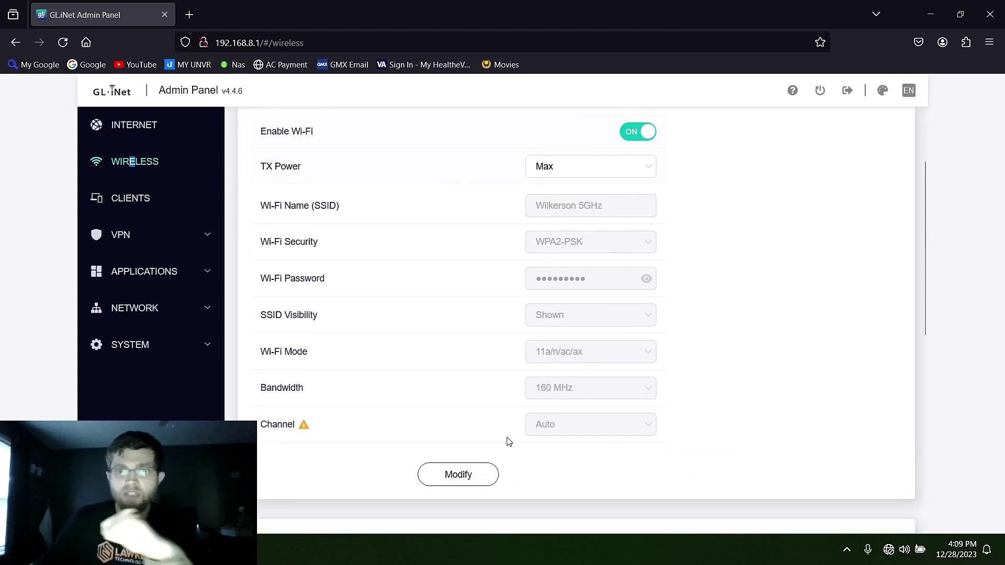
left_click(478, 476)
scroll(442, 339, "up", 4)
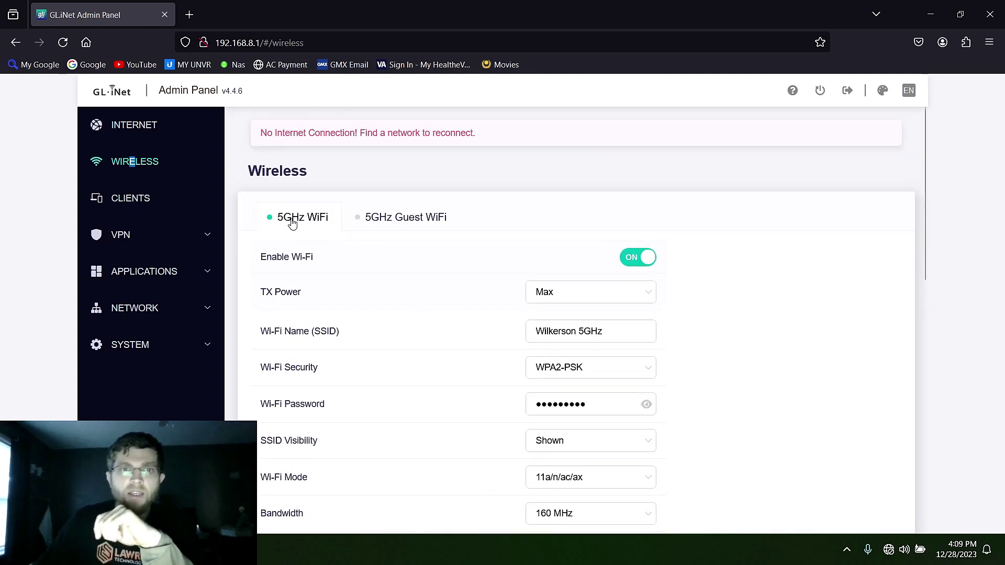
scroll(481, 387, "down", 5)
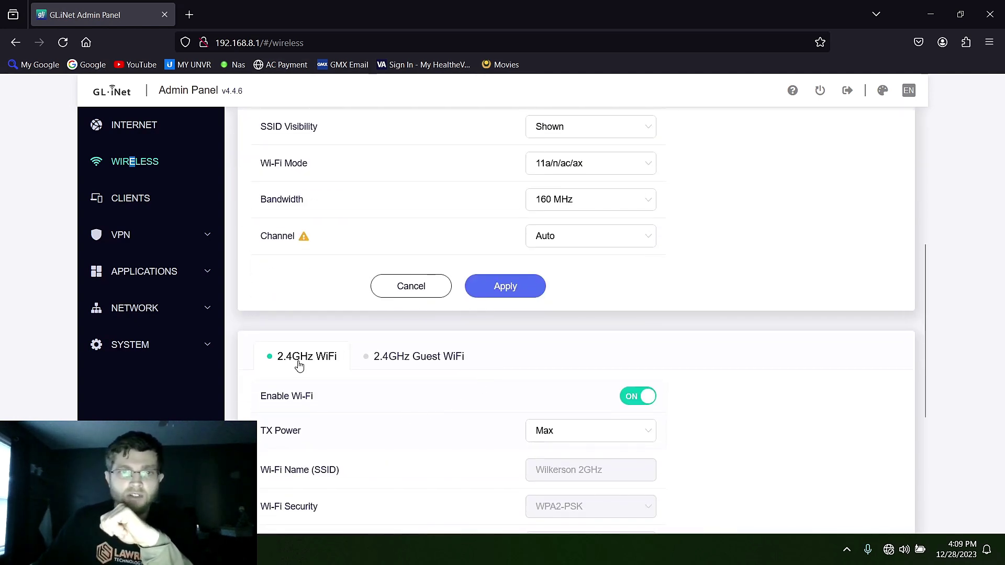
scroll(415, 294, "up", 5)
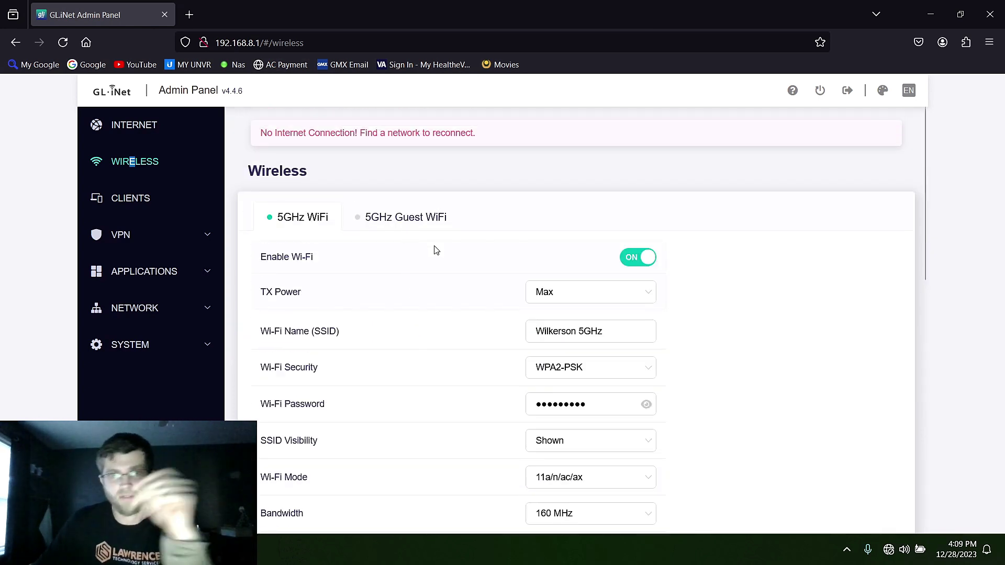
scroll(434, 251, "down", 2)
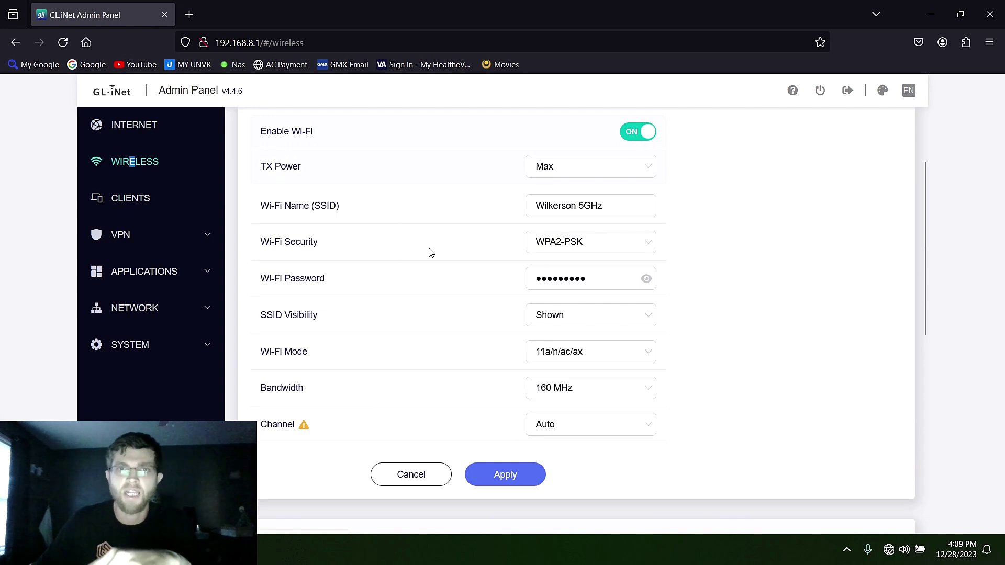
left_click(504, 475)
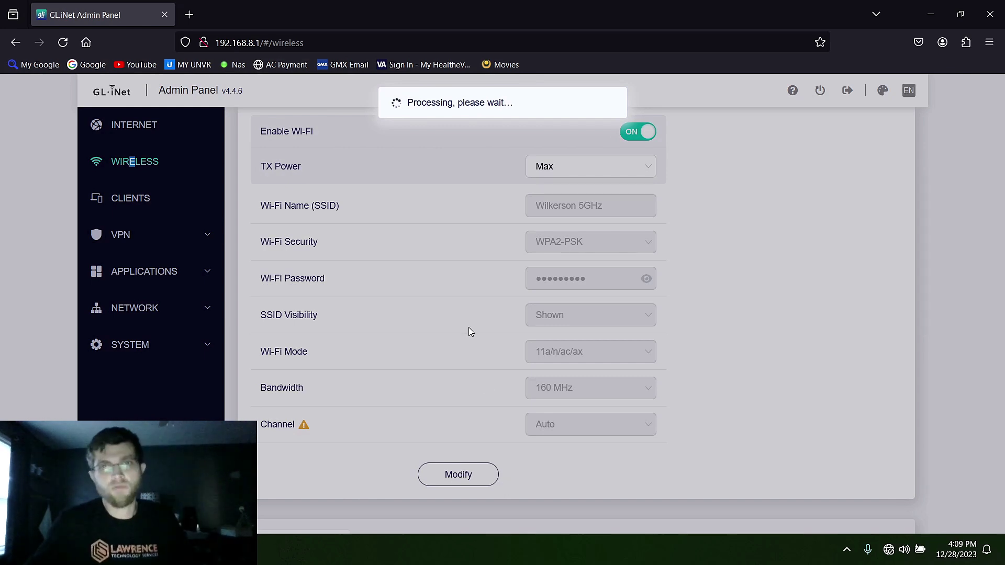
scroll(469, 330, "down", 7)
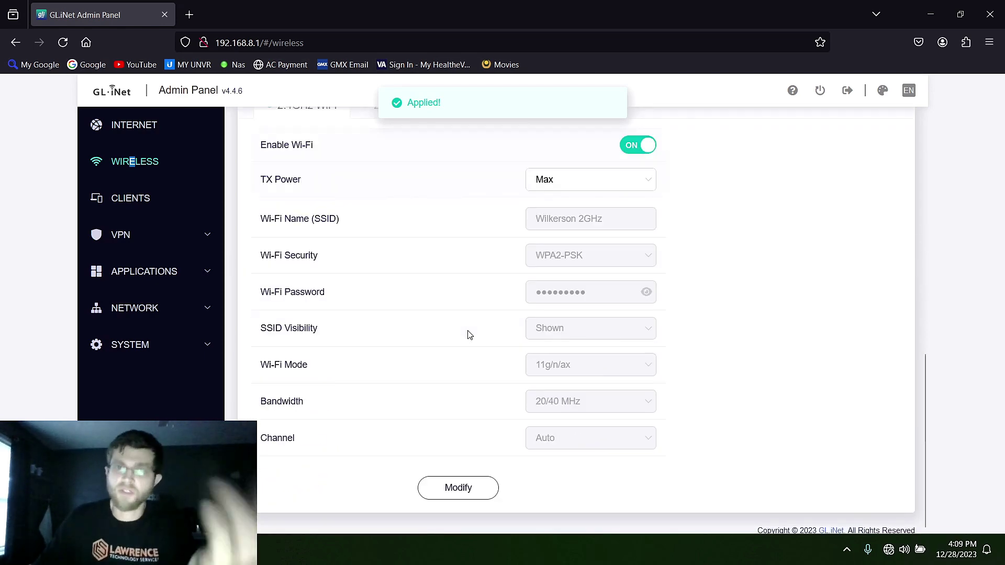
scroll(469, 335, "up", 3)
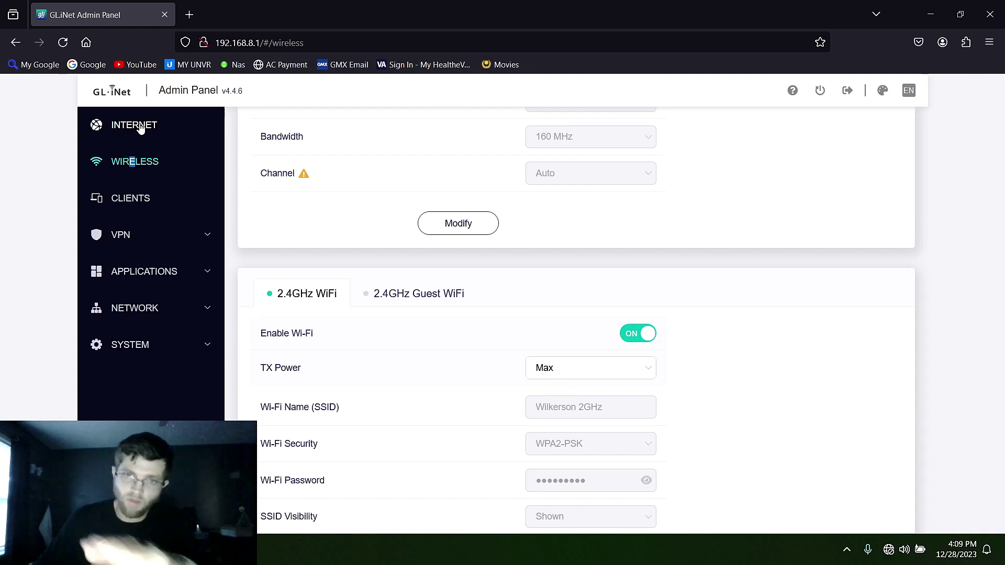
Step: Return to the Internet page and decline Firefox's offer to save the router login
left_click(140, 129)
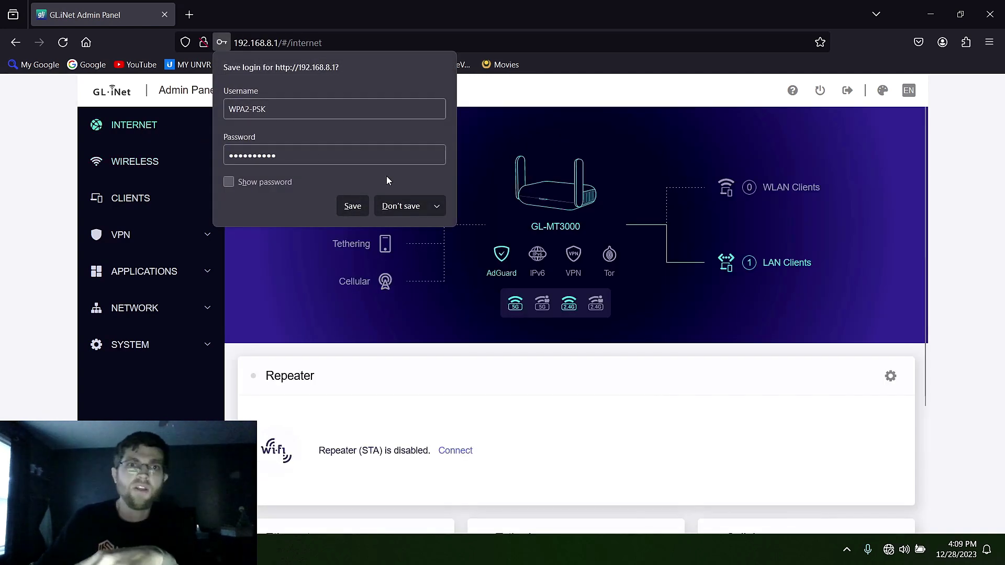
left_click(410, 206)
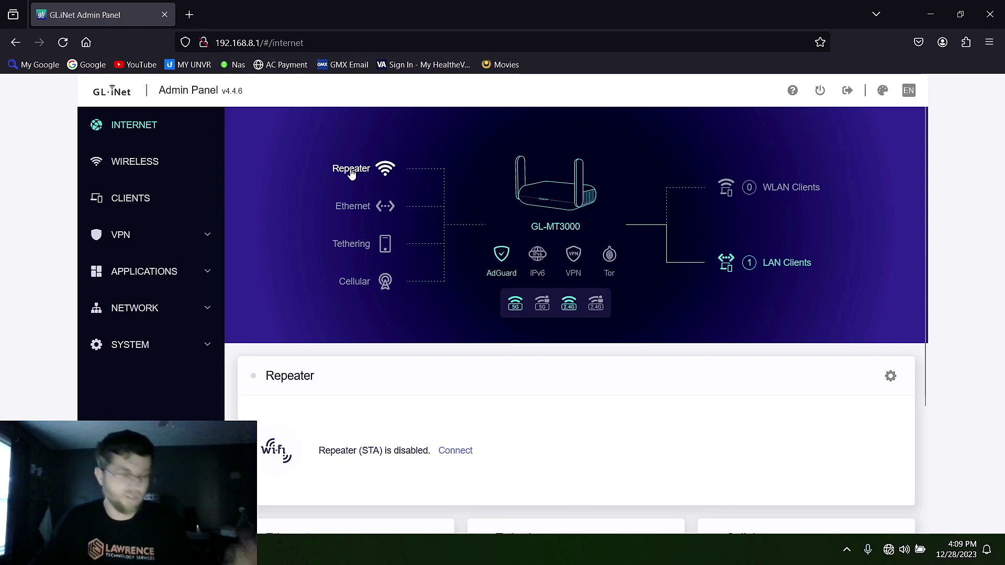
scroll(508, 292, "down", 2)
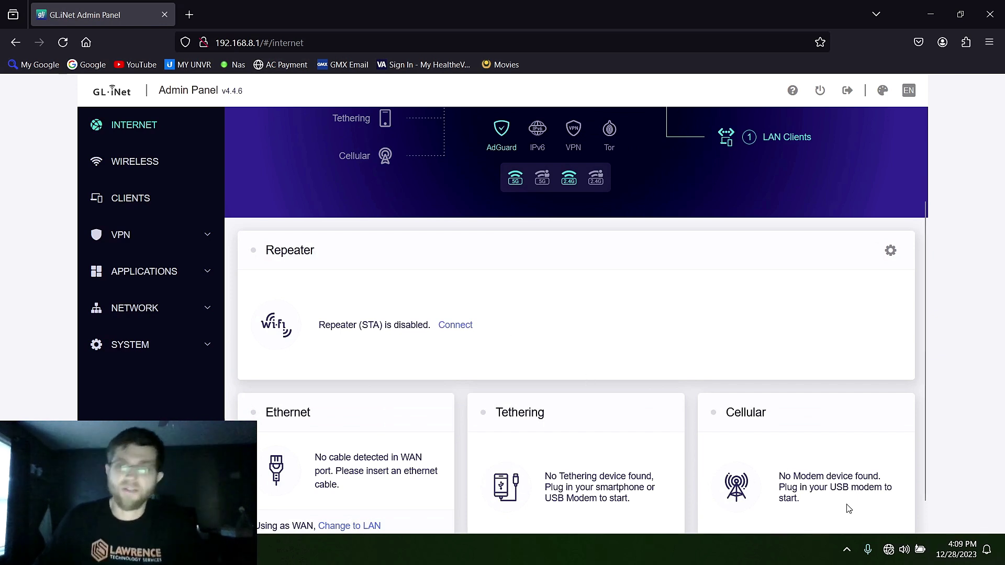
mouse_move(893, 560)
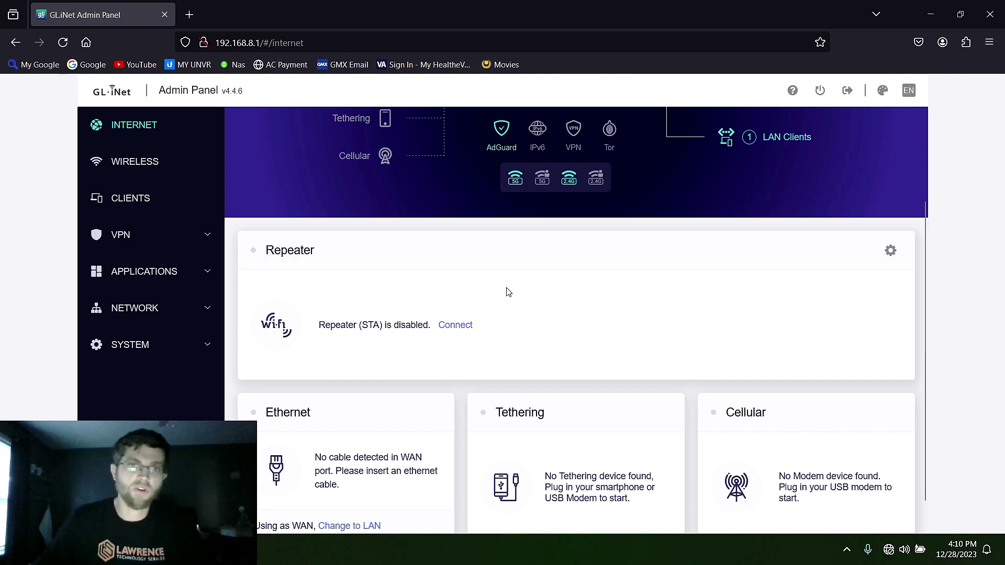
scroll(439, 297, "up", 2)
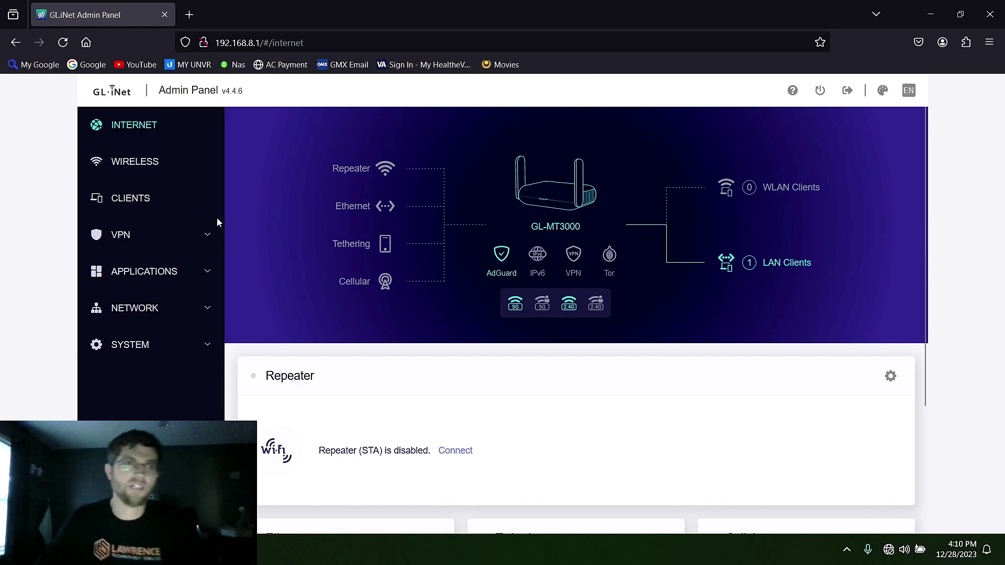
Step: Open the VPN Dashboard, try WireGuard's Set Up Now and New Group, then return to the dashboard
left_click(206, 240)
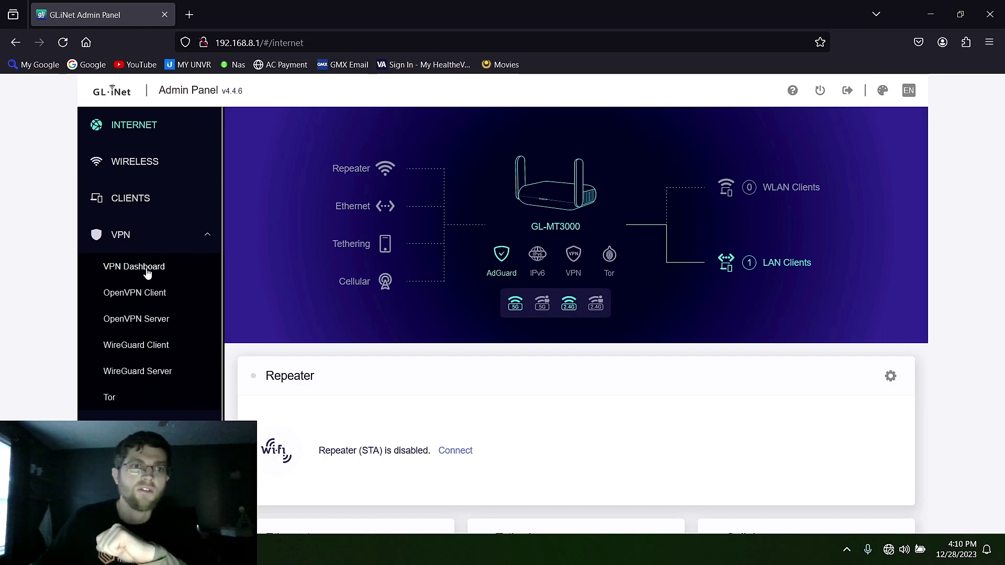
left_click(148, 272)
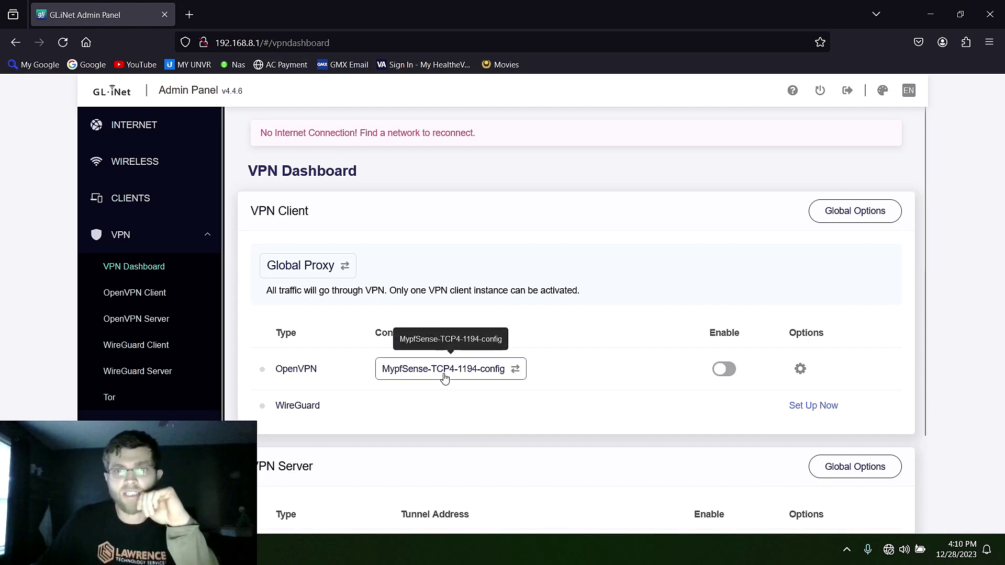
left_click(811, 411)
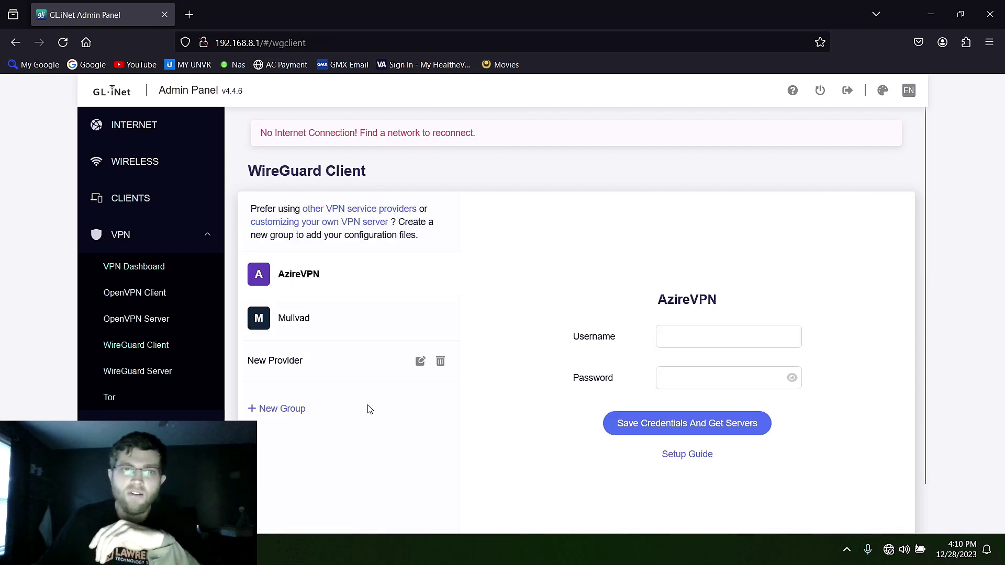
left_click(280, 409)
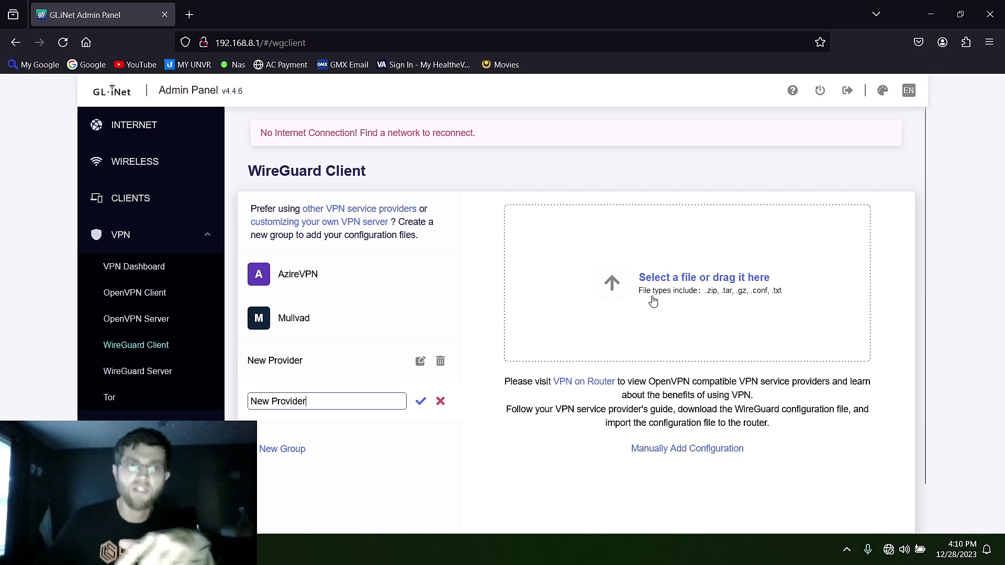
left_click(152, 269)
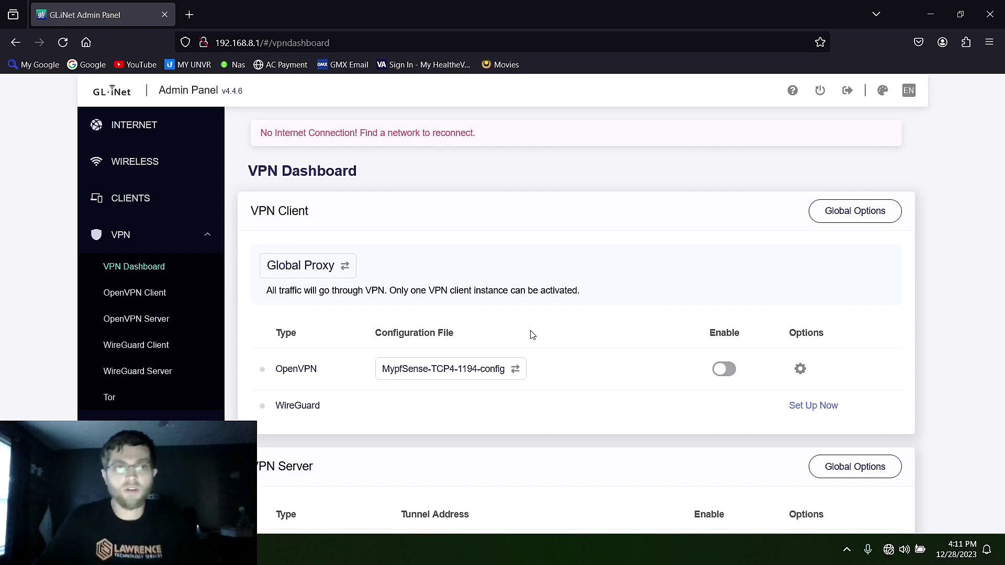
left_click(149, 130)
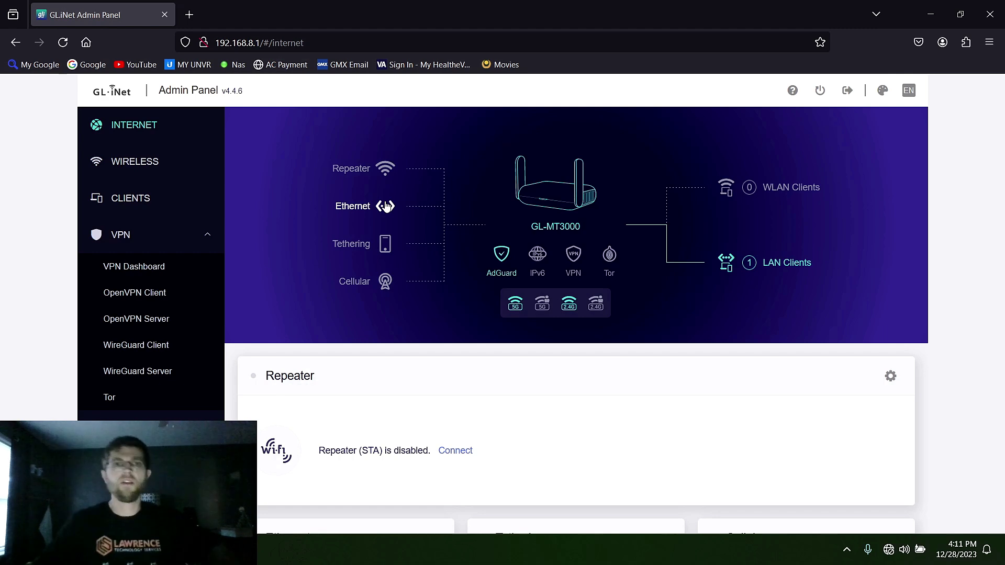
left_click(359, 172)
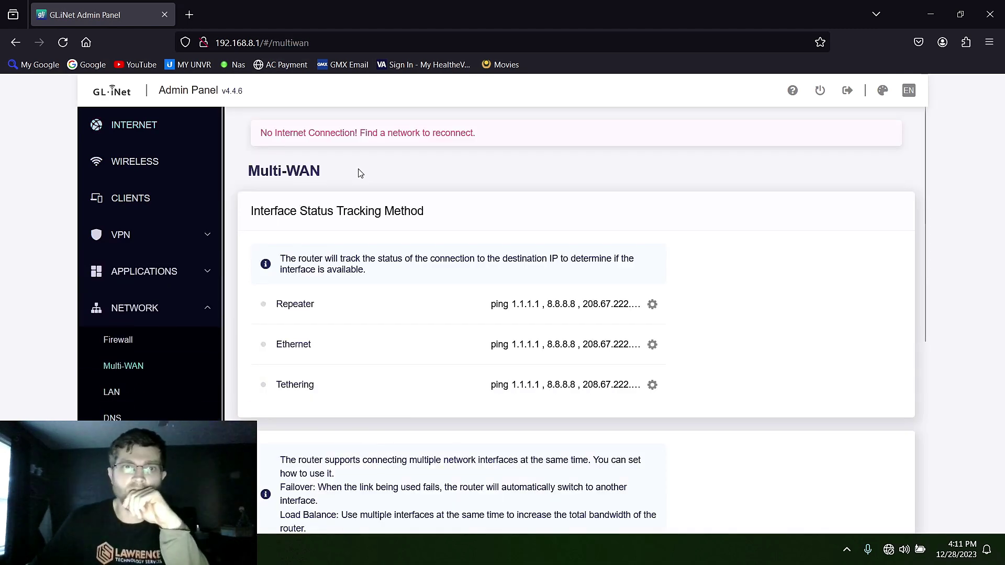
scroll(483, 271, "down", 4)
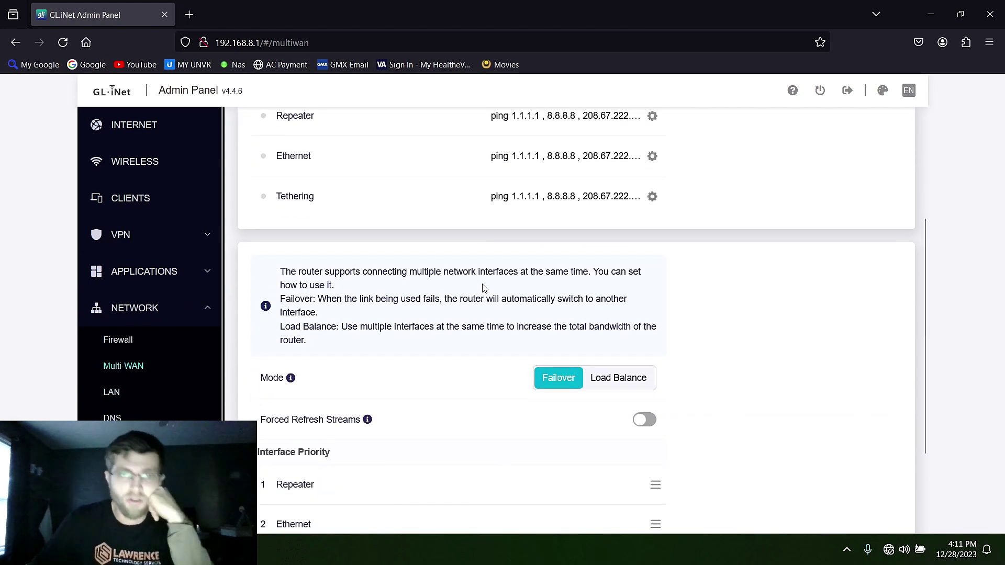
scroll(482, 288, "down", 1)
left_click(158, 125)
scroll(523, 366, "down", 4)
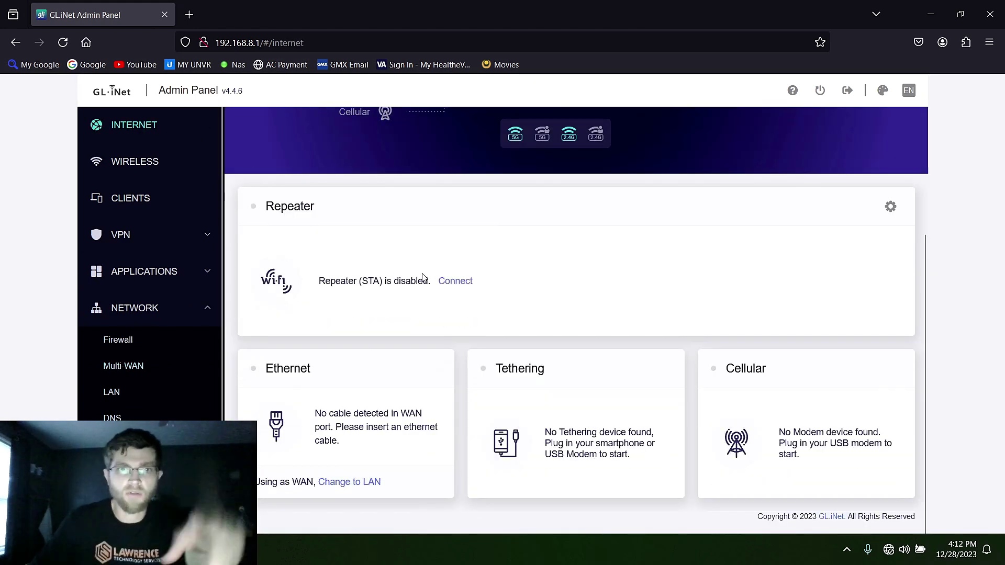
Step: Join the Wilkerson WiFi network as a repeater, entering its password with Remember on
left_click(455, 283)
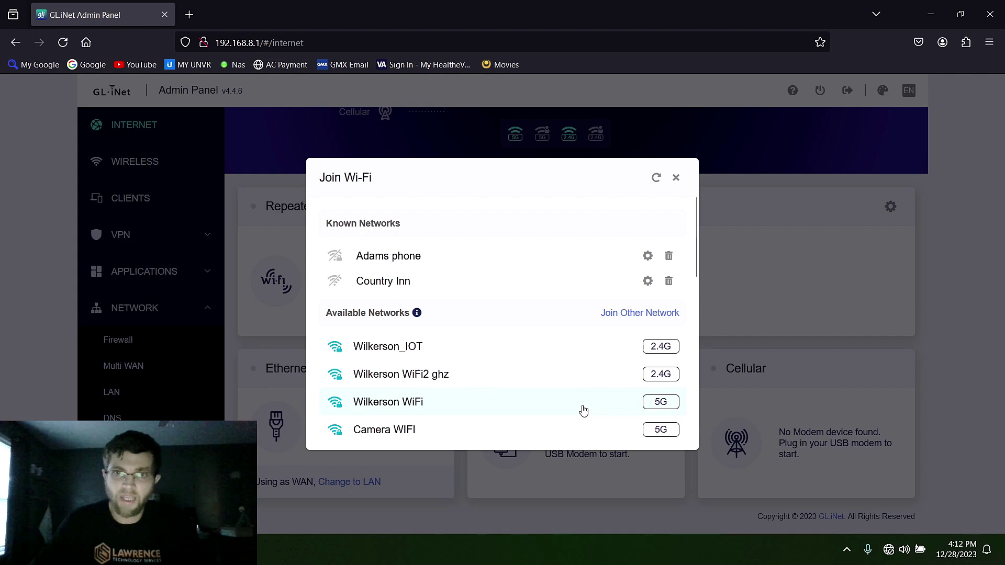
left_click(543, 410)
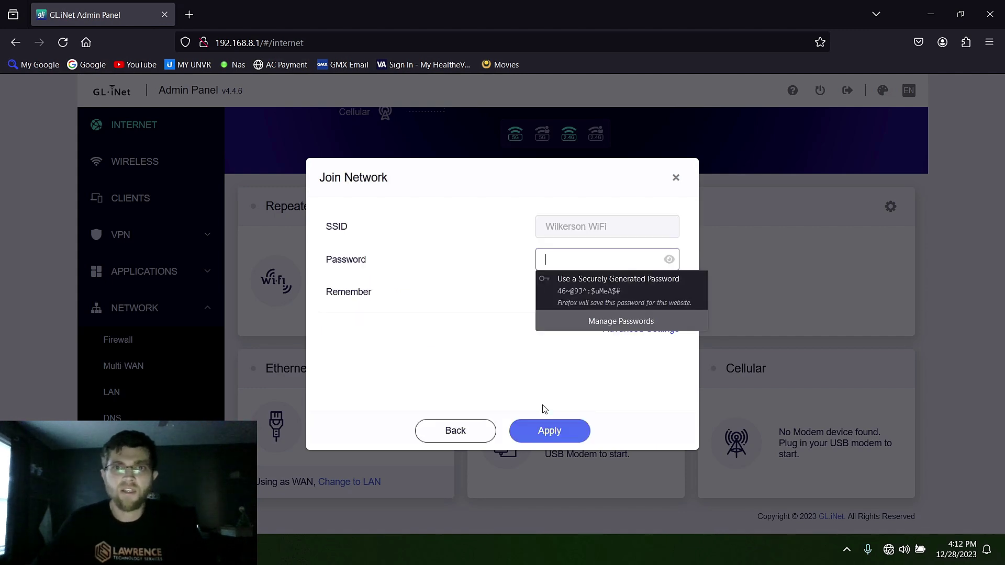
type("***")
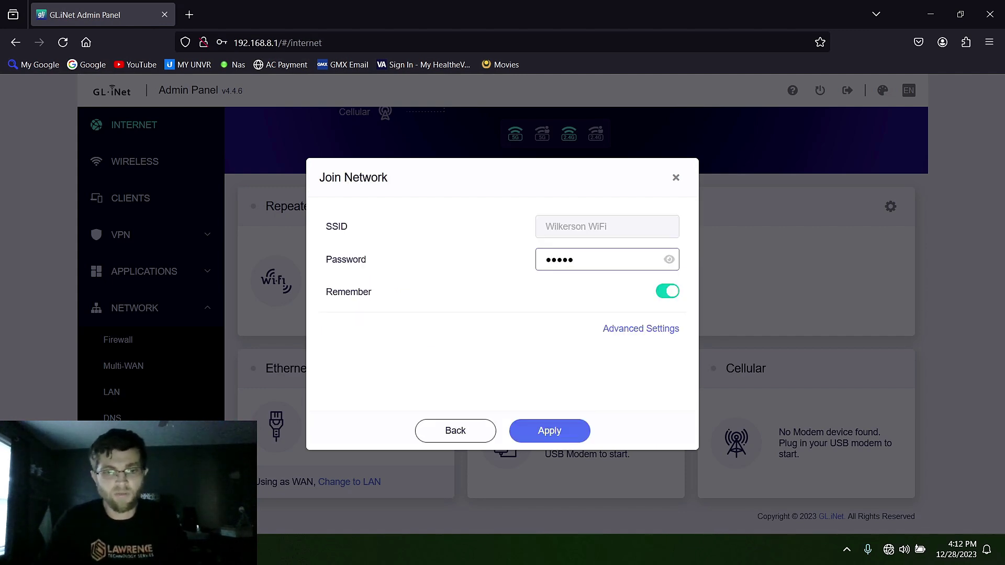
type("******")
key("Return")
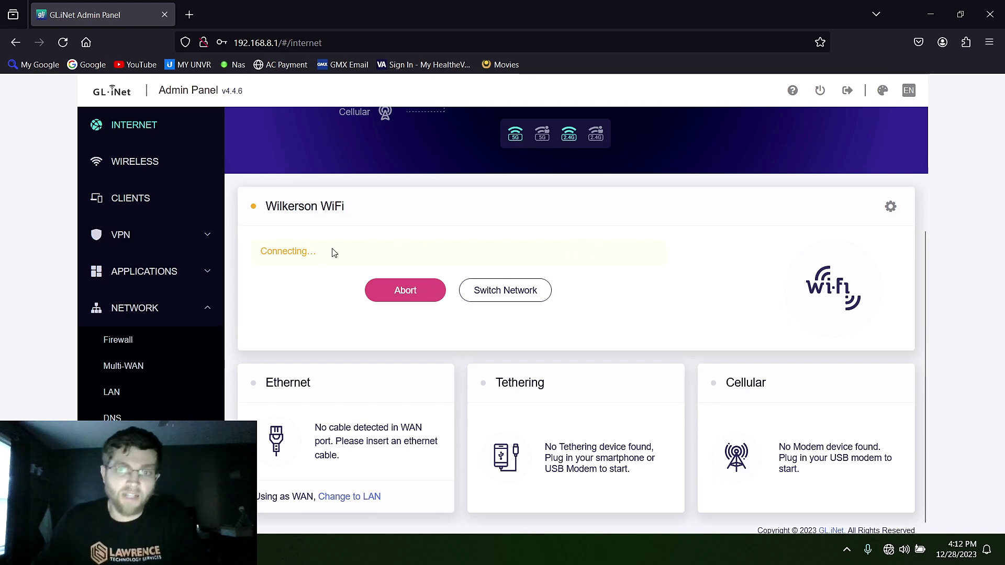
Step: Confirm the 5G repeater link to Wilkerson WiFi and test internet by loading Google
mouse_move(893, 560)
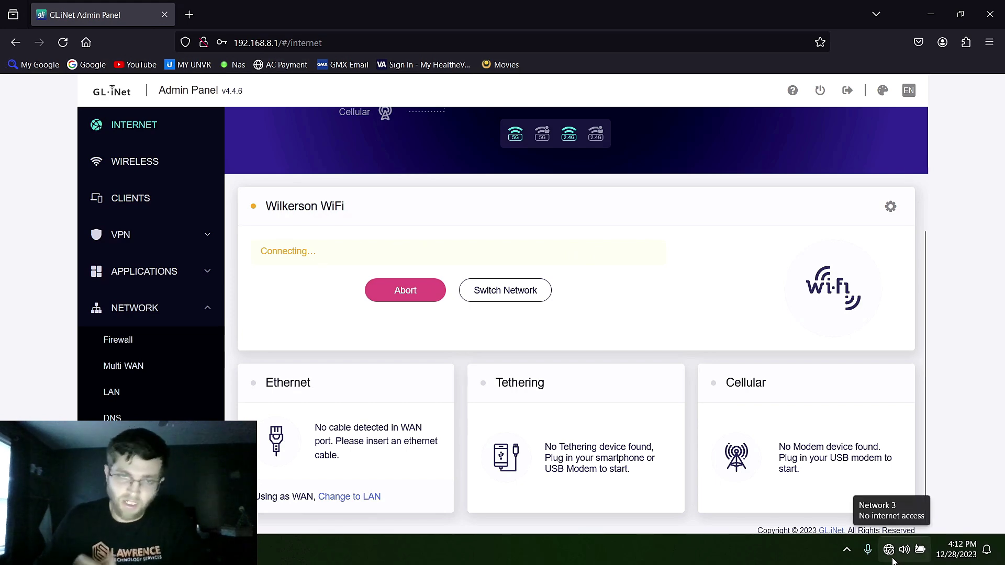
scroll(711, 359, "up", 3)
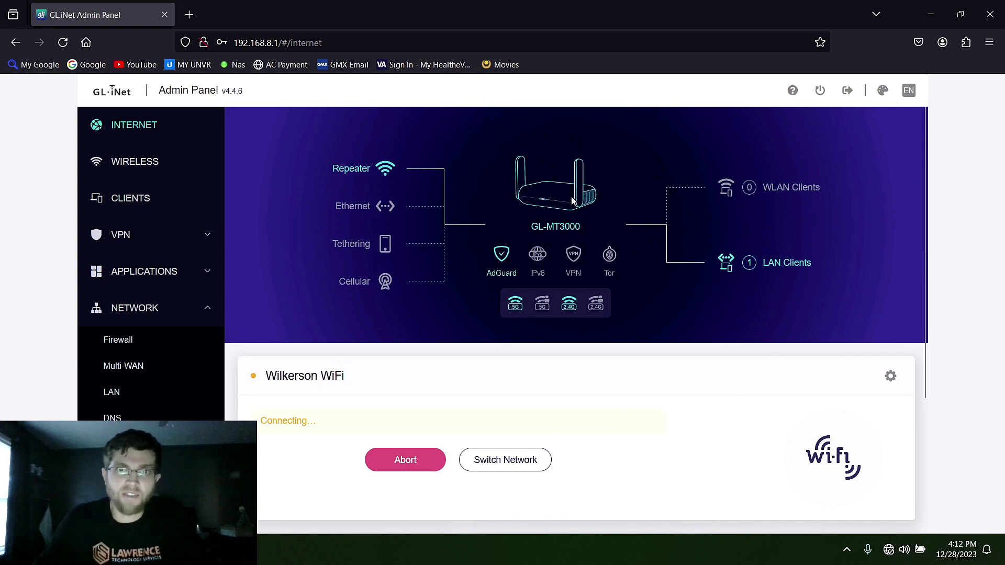
scroll(653, 360, "down", 1)
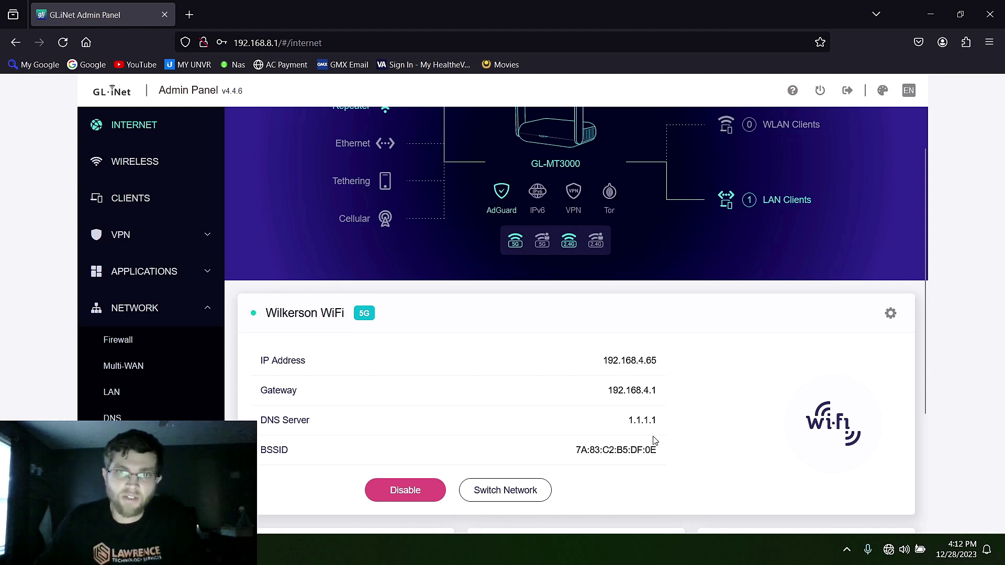
left_click(189, 15)
left_click(90, 65)
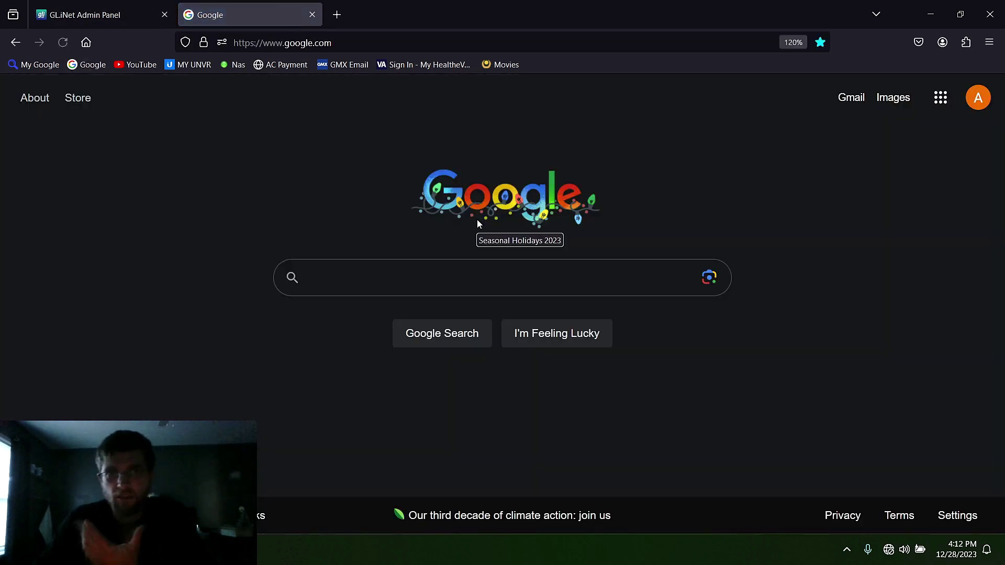
left_click(312, 15)
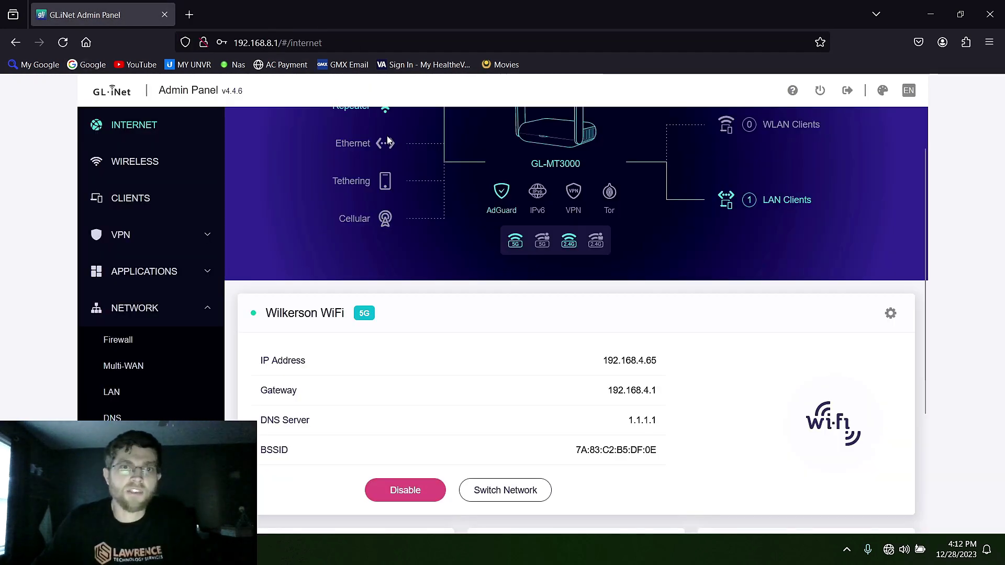
Step: Expand the Applications section in the sidebar
scroll(393, 195, "up", 2)
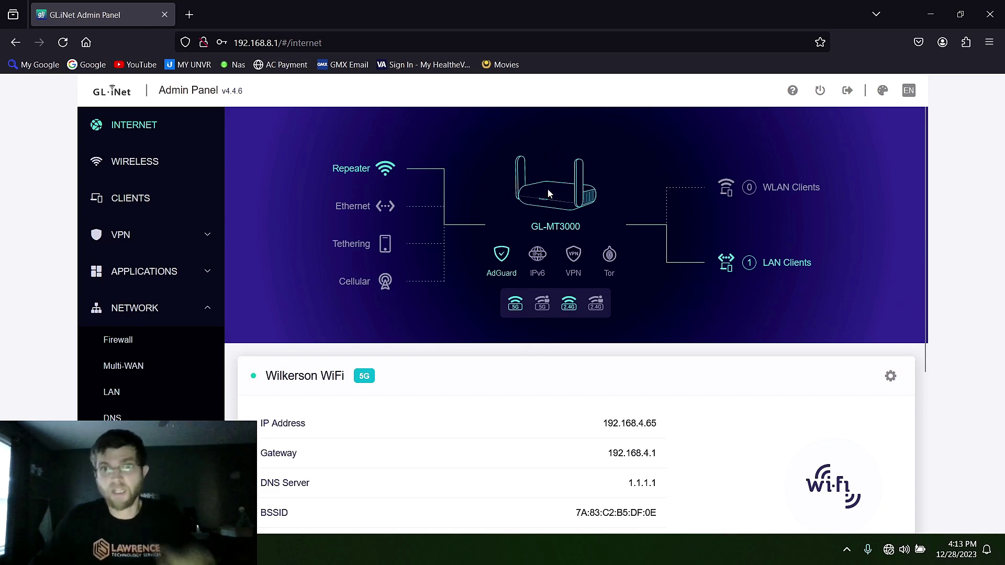
scroll(630, 328, "down", 1)
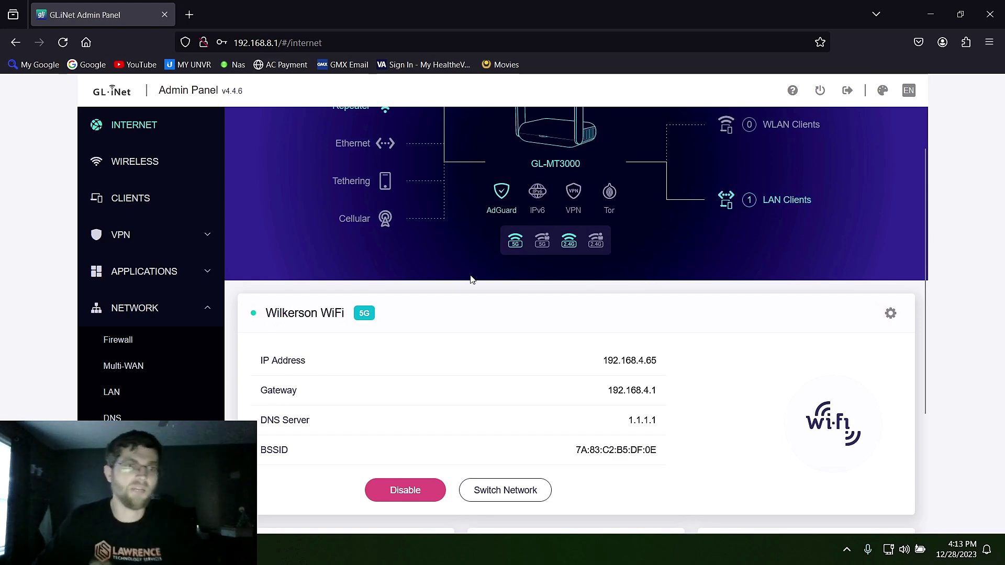
scroll(471, 280, "down", 1)
left_click(137, 277)
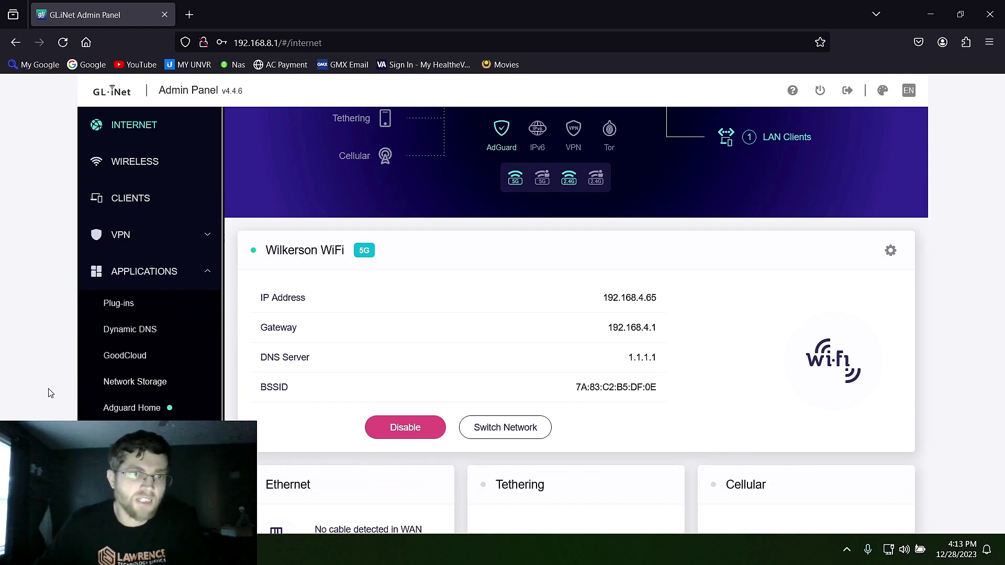
Step: Open AdGuard Home, decline saving the login, and check it is enabled with 58 queries
left_click(130, 411)
left_click(402, 209)
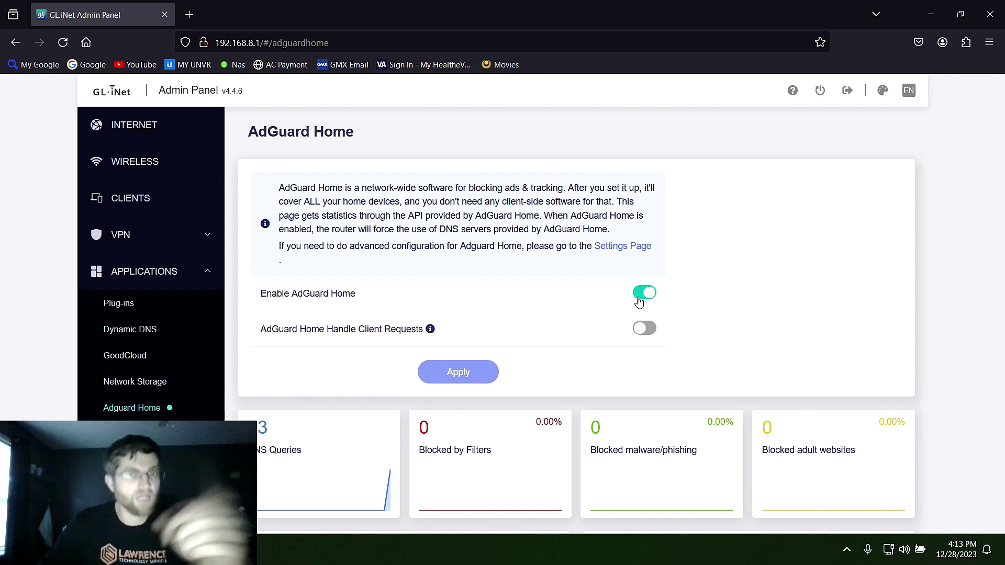
scroll(624, 299, "down", 1)
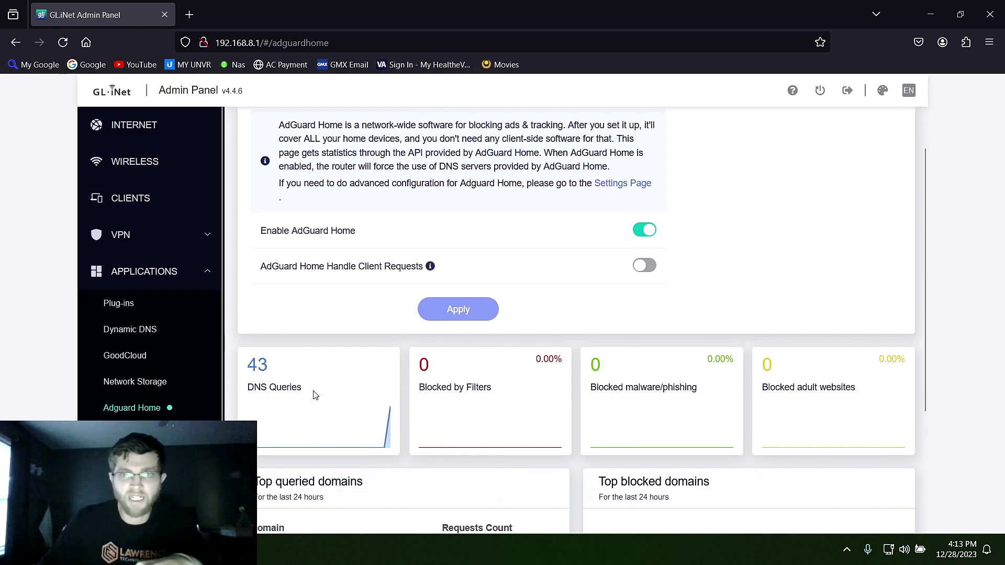
Step: Load fox.com and then abc.com in a new Firefox tab
left_click(196, 14)
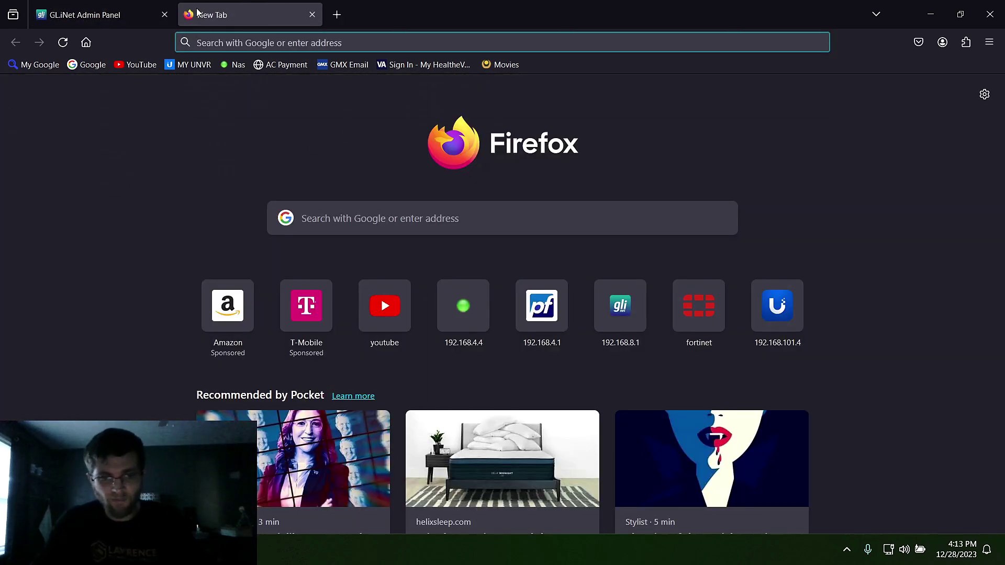
type("fox.com")
key("Return")
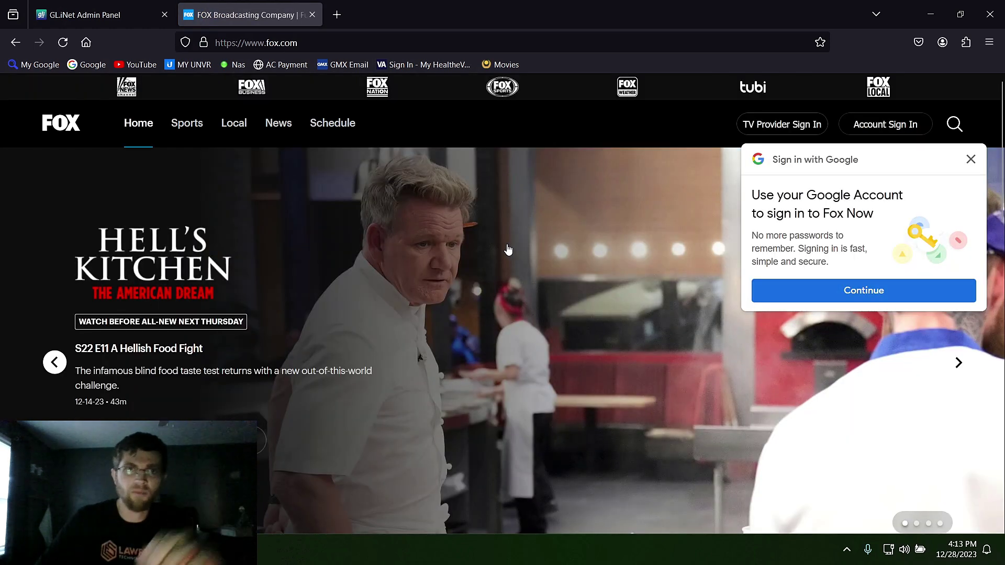
left_click(341, 42)
type("a")
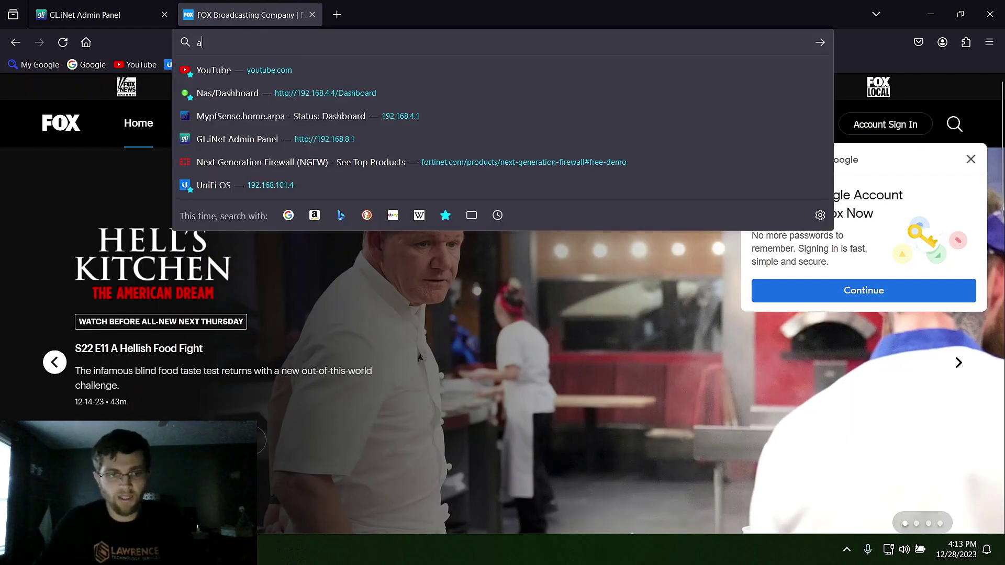
type("bc.com")
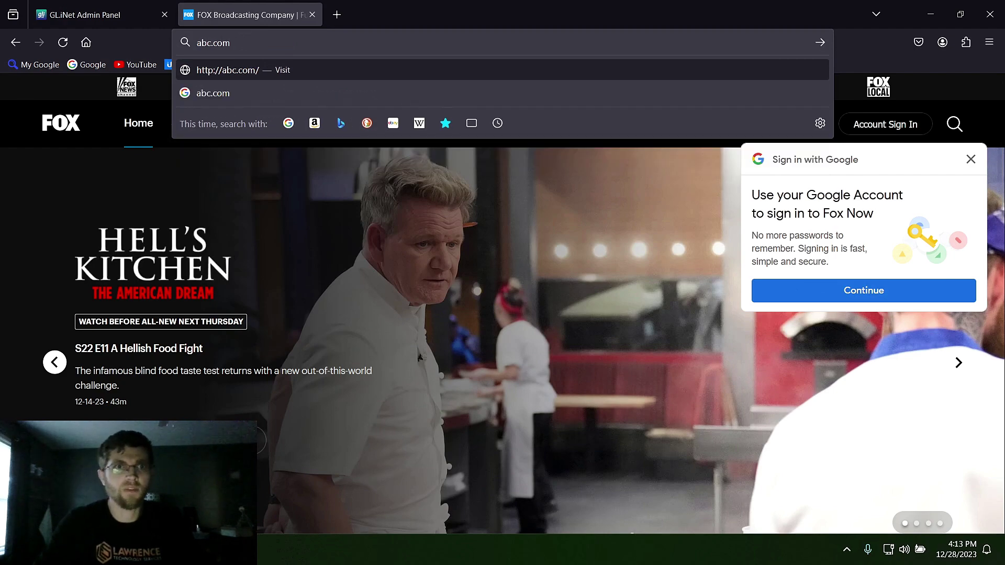
key("Return")
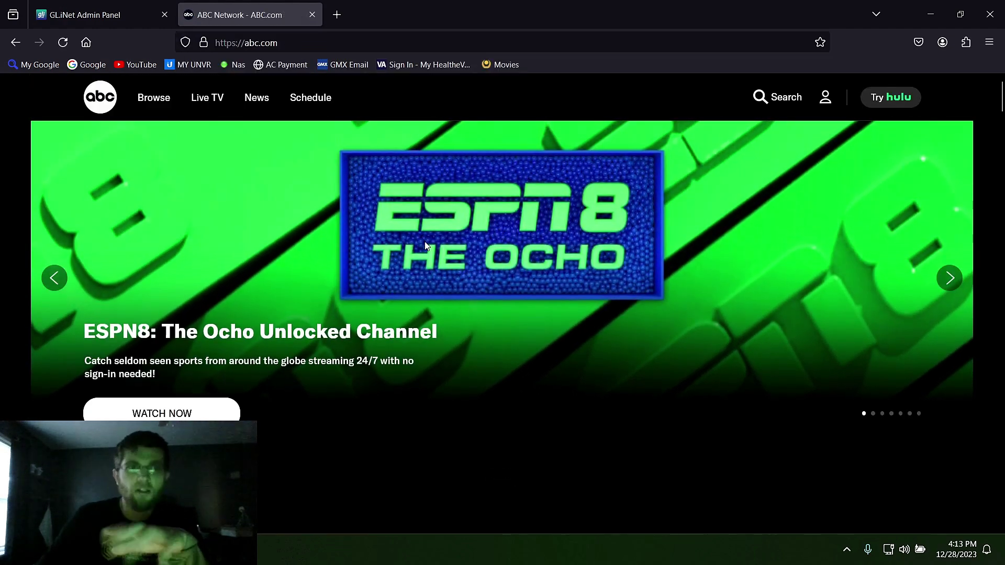
scroll(426, 243, "down", 4)
scroll(426, 243, "up", 4)
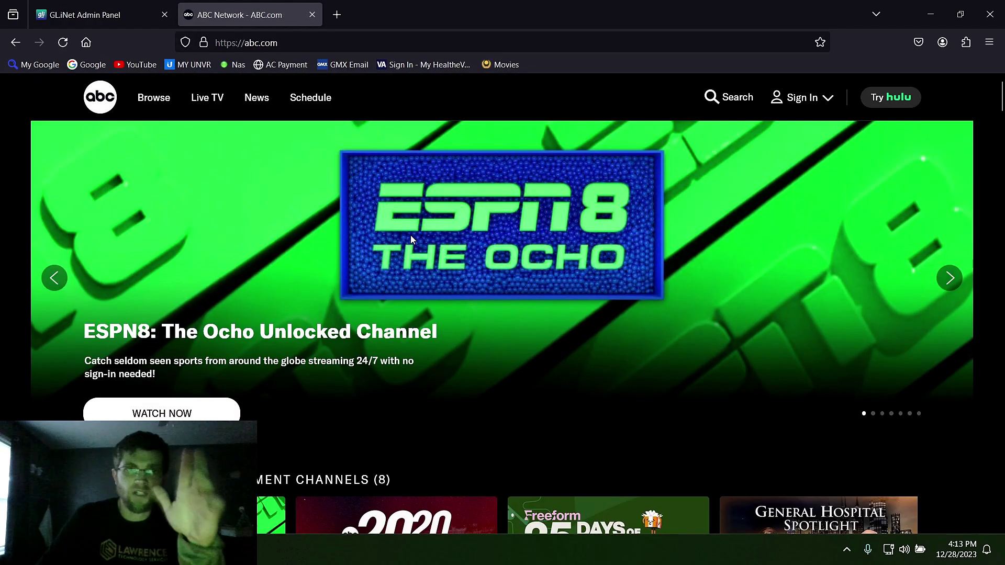
Step: Close the ABC tab, review AdGuard's 3 blocked of 111 queries, then return to Internet
left_click(313, 15)
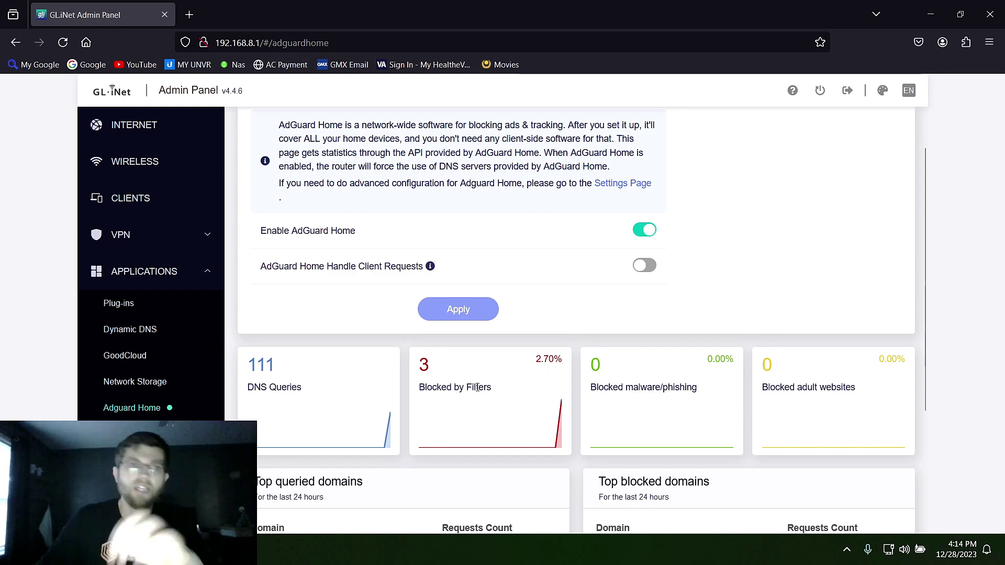
scroll(477, 390, "down", 2)
scroll(478, 390, "down", 1)
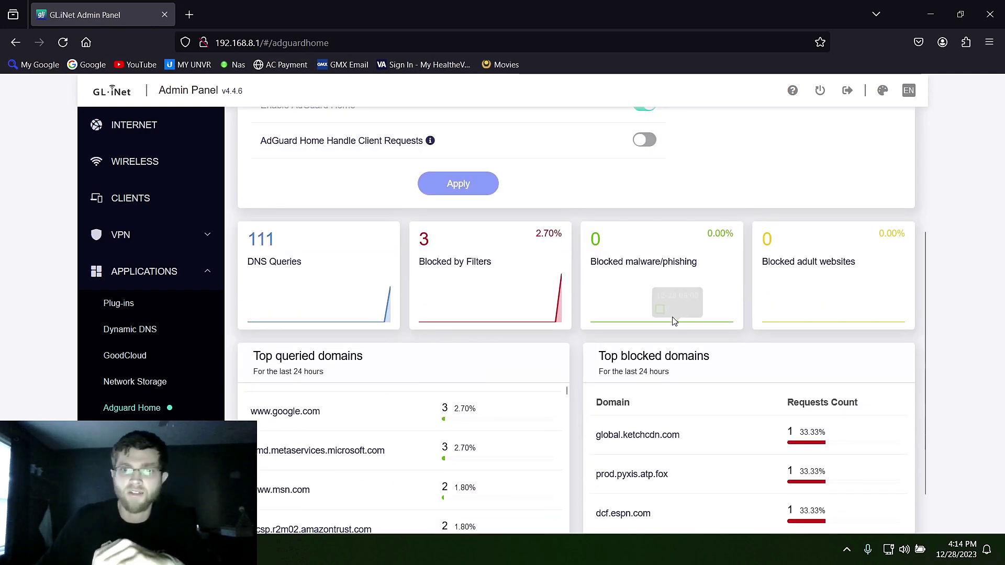
scroll(565, 335, "down", 1)
scroll(463, 392, "up", 2)
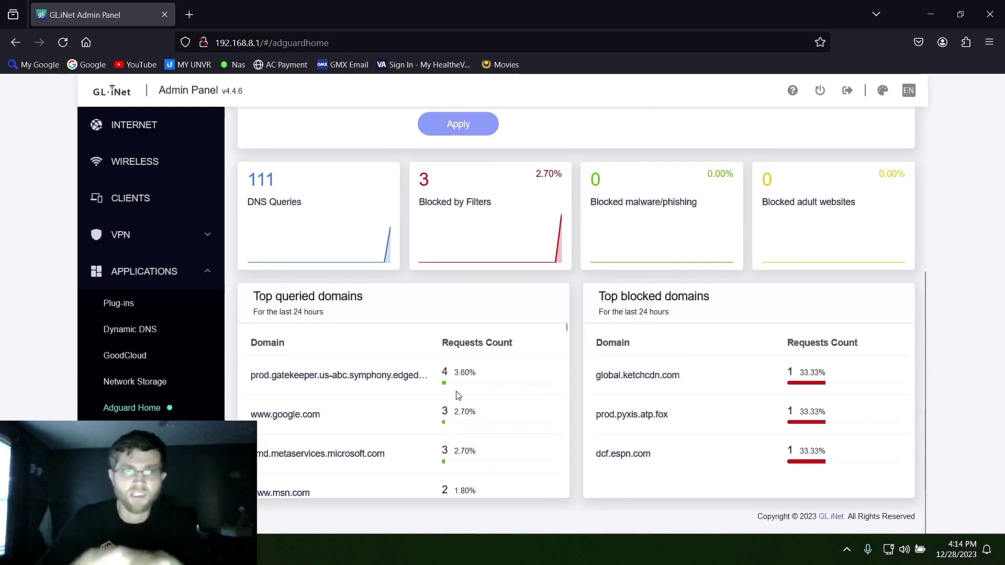
left_click(129, 126)
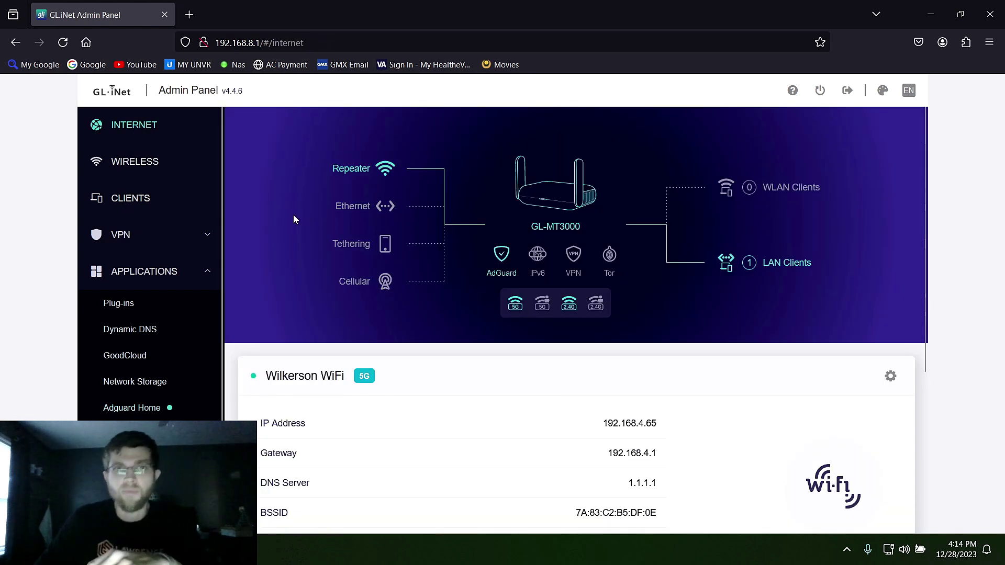